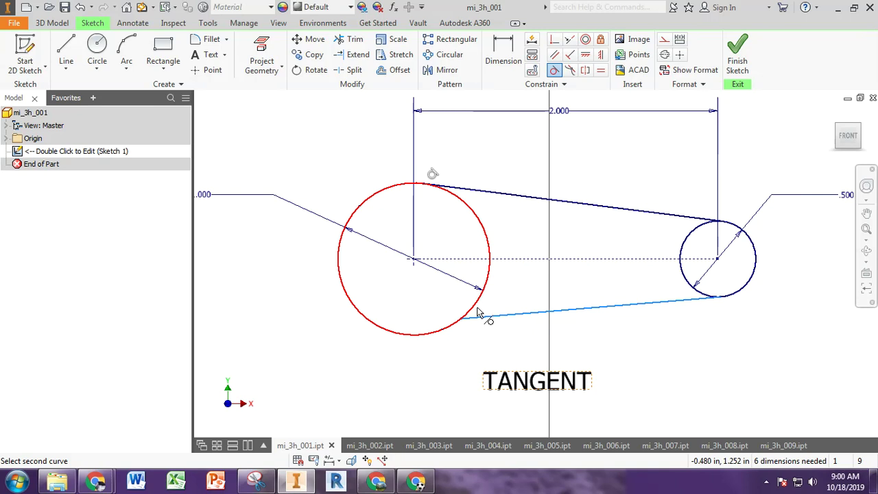
Make the lower line tangent to the large circle and finish the sketch.
left_click(480, 313)
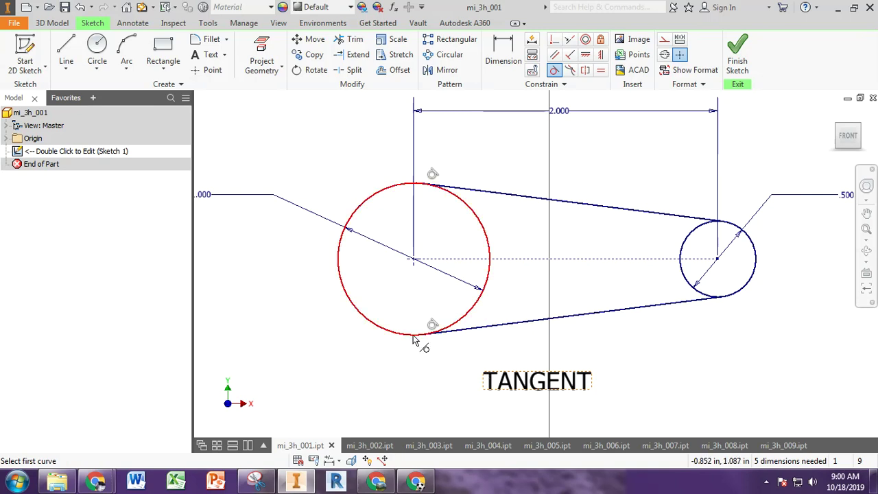
left_click(737, 56)
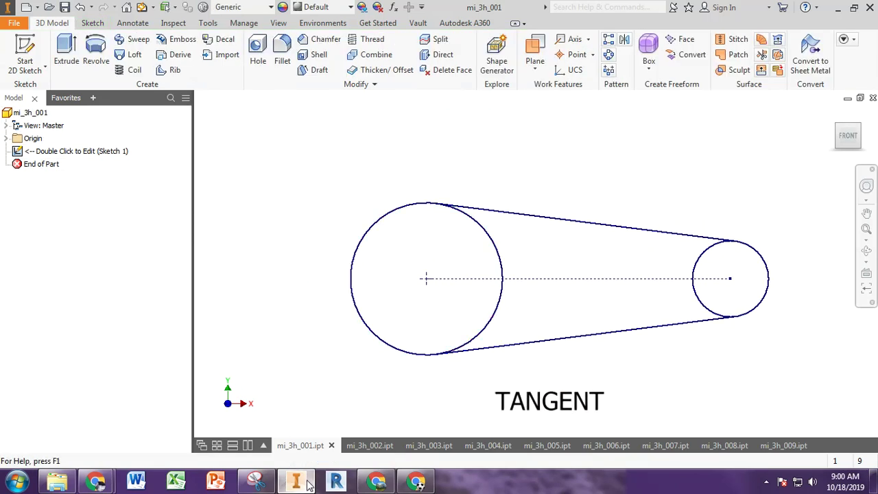
Switch to the Google Docs constraints worksheet and review the tangent question and the perpendicular exercise's file name.
mouse_move(128, 482)
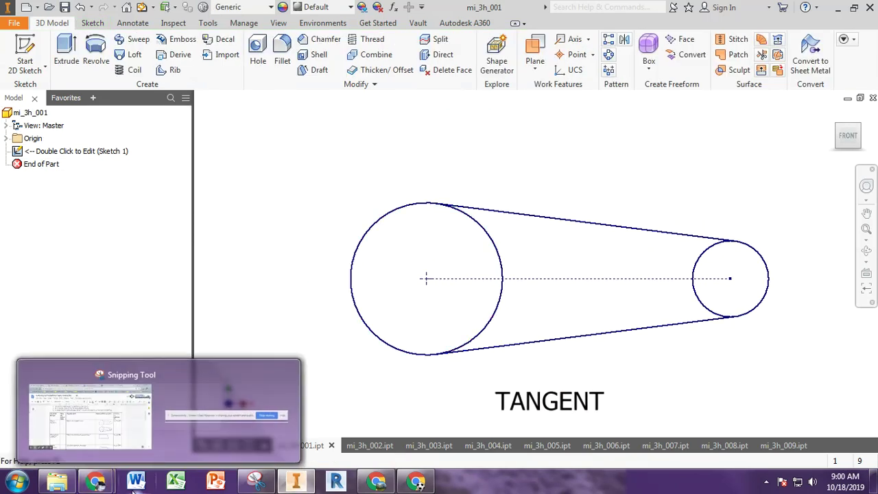
left_click(96, 437)
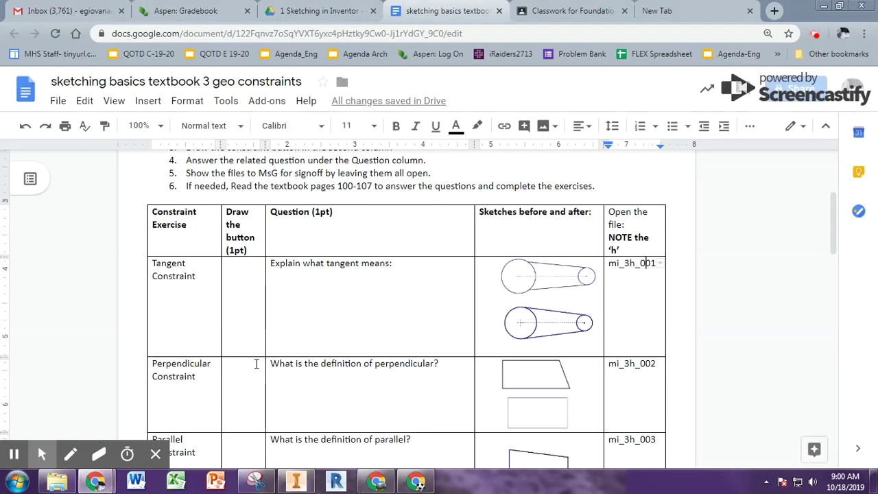
left_click_drag(410, 267, 272, 268)
left_click(289, 312)
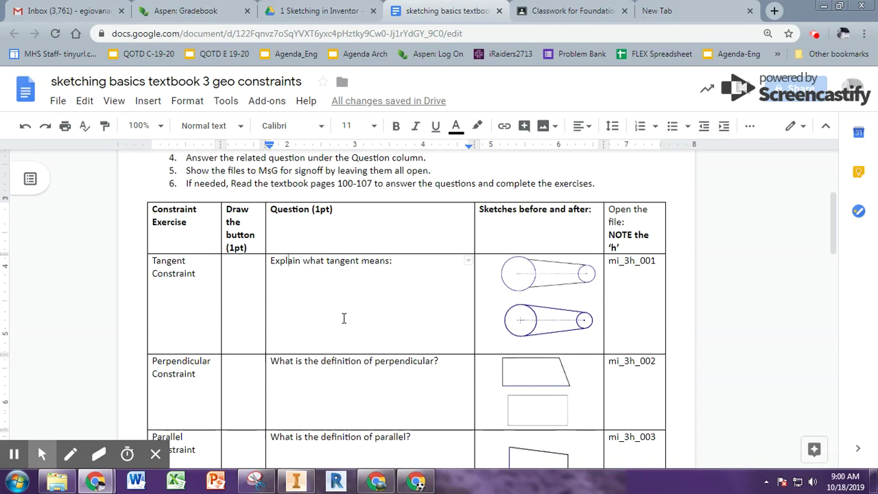
scroll(334, 318, "down", 1)
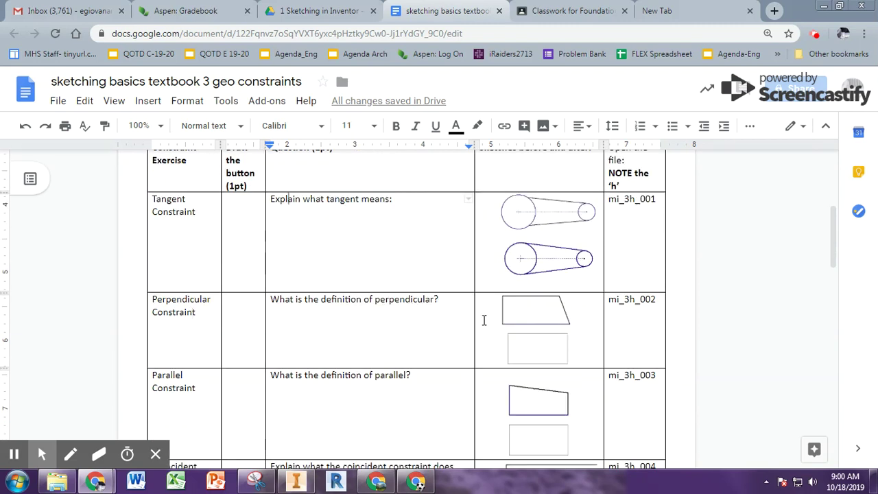
left_click(647, 301)
Return to Inventor, bring up the mi_3h_002 part and open its Sketch 1 for editing.
left_click(310, 483)
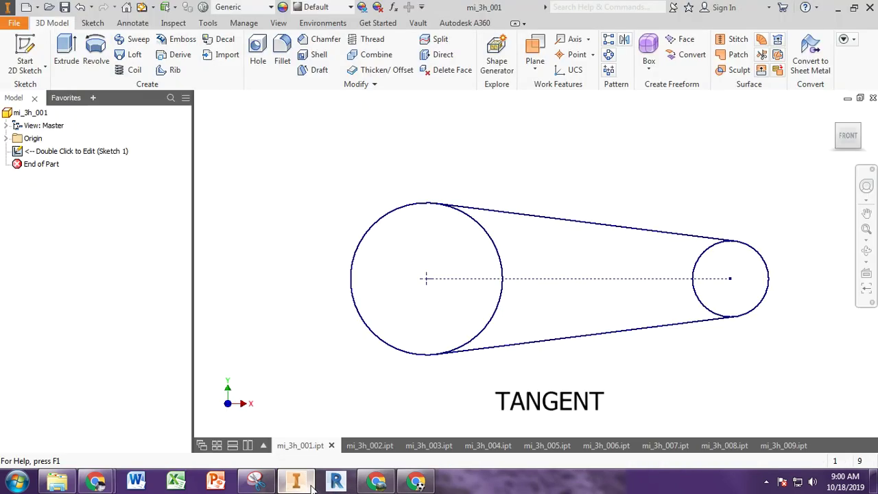
left_click(360, 446)
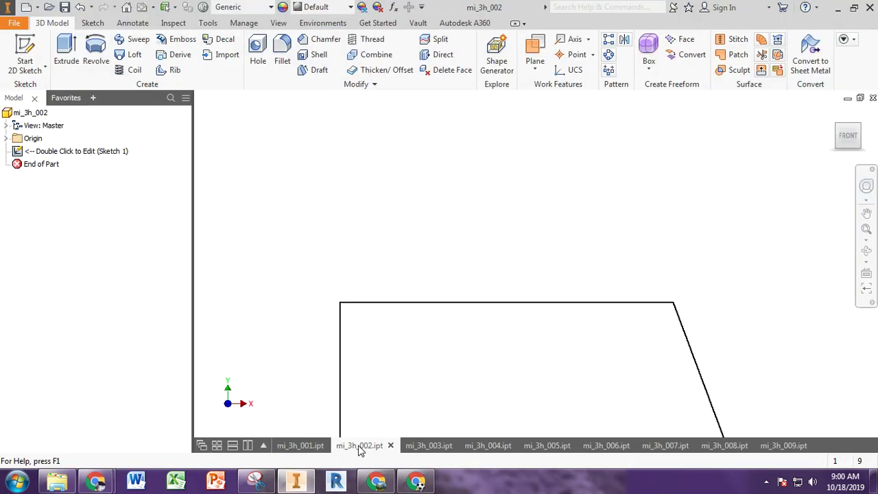
middle_click(459, 222)
middle_click(460, 221)
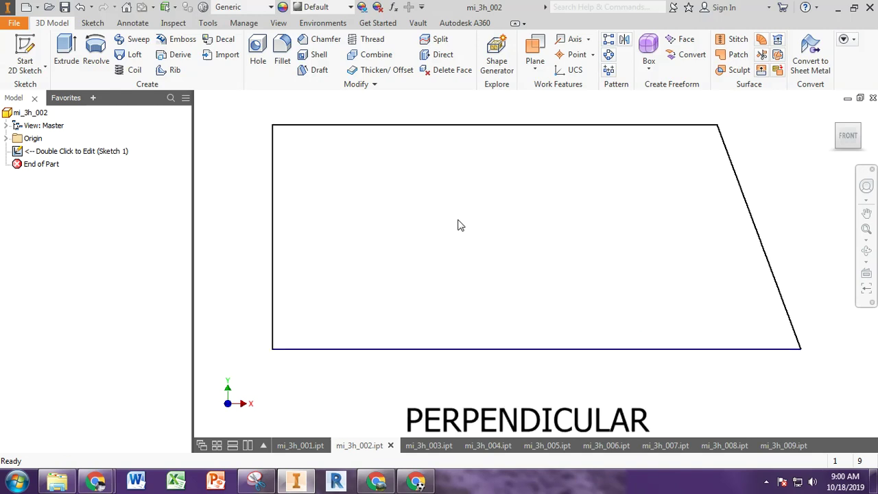
scroll(460, 223, "up", 5)
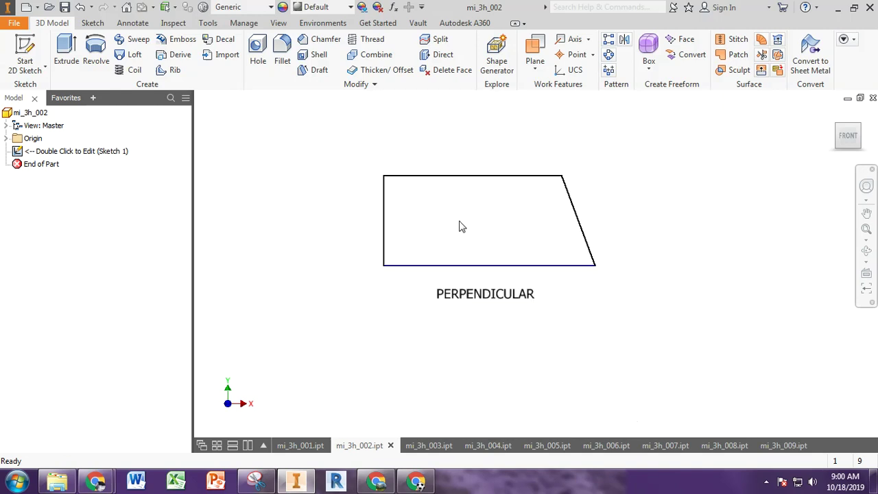
double_click(28, 152)
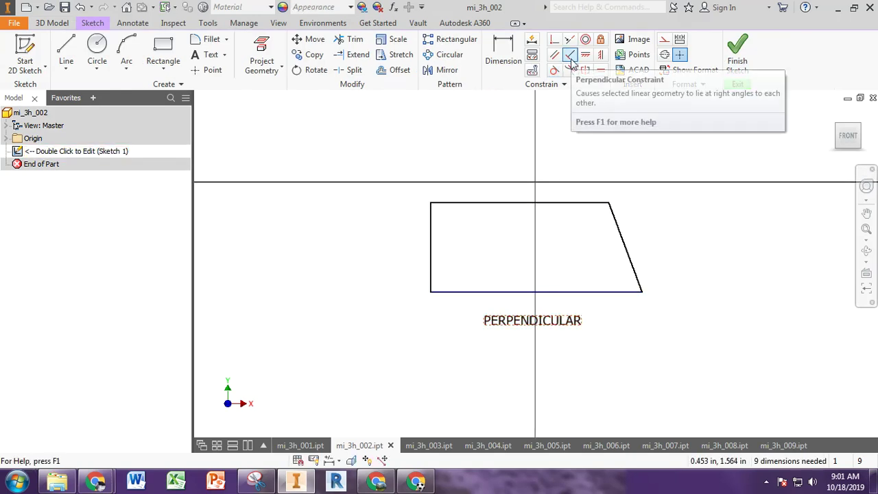
Check the perpendicular and parallel exercises in the Google Docs worksheet, and switch back to Inventor.
mouse_move(95, 483)
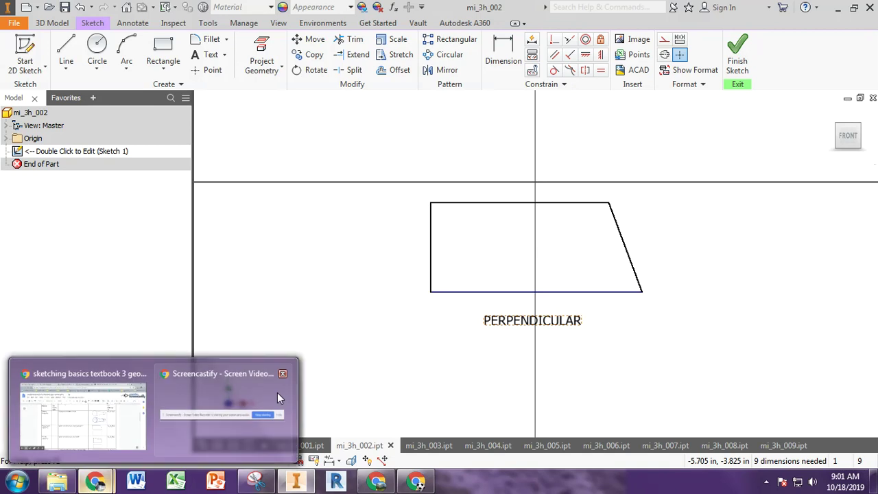
left_click(82, 418)
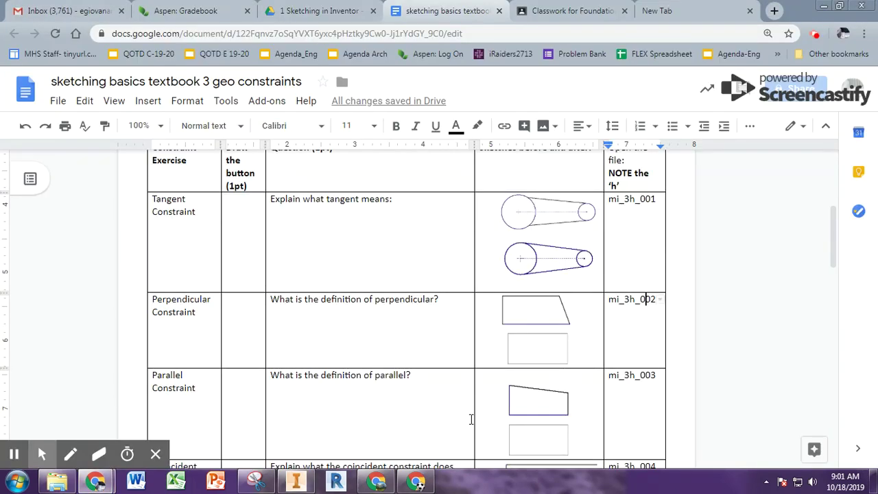
key("alt+Tab")
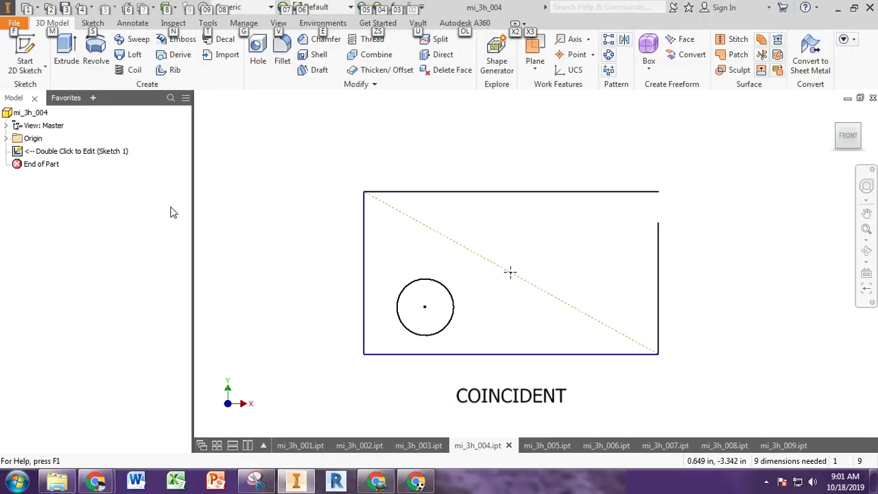
In mi_3h_004's Sketch 1, make the circle's center coincident with the diagonal's midpoint and join the open upper-right line endpoints with Coincident.
double_click(18, 151)
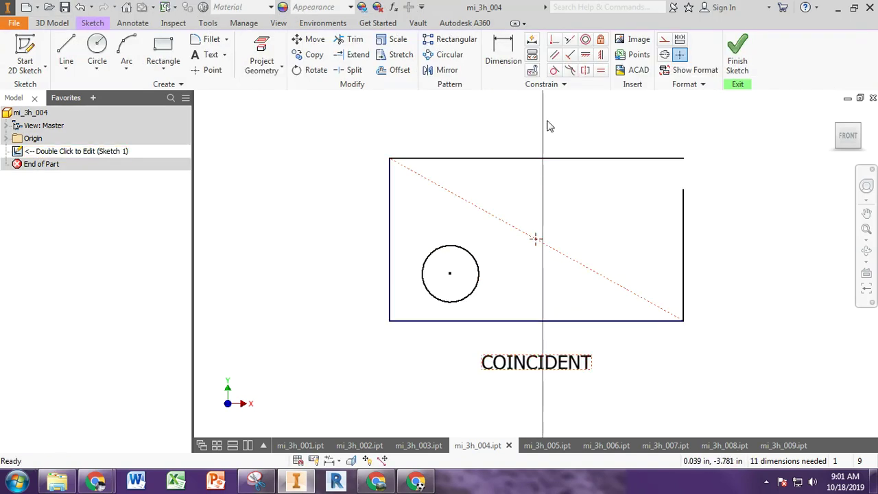
left_click(553, 41)
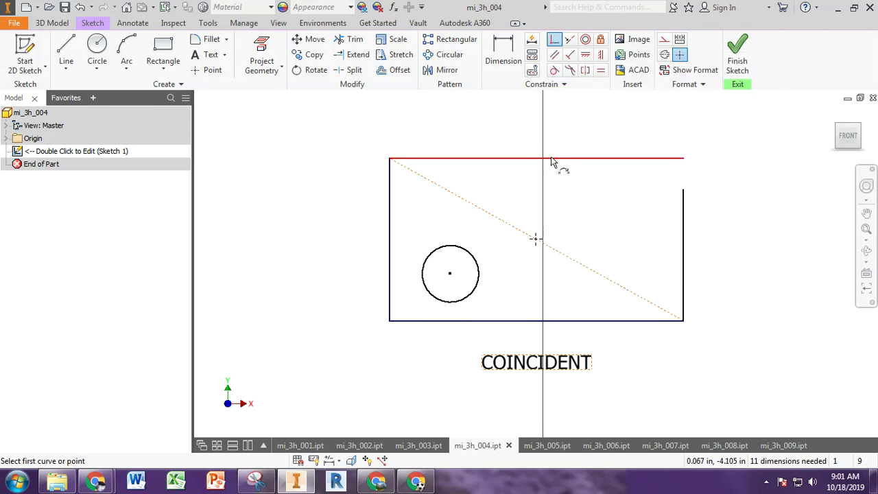
left_click(536, 245)
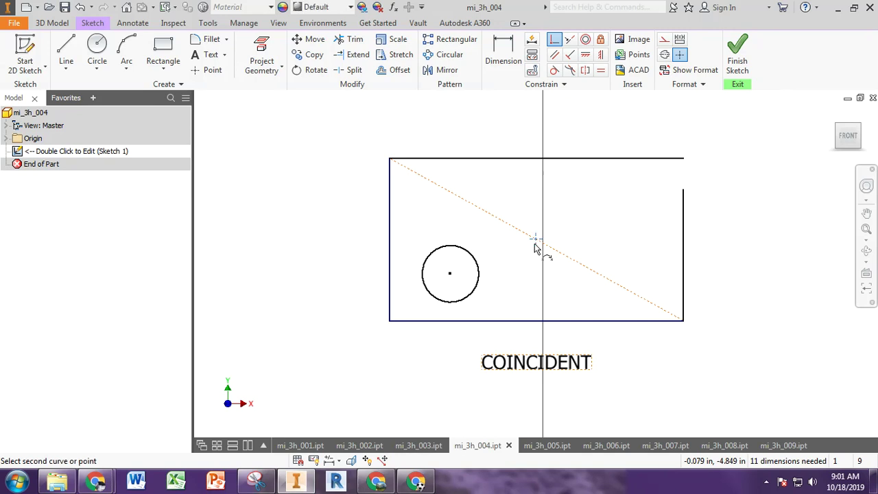
left_click(450, 277)
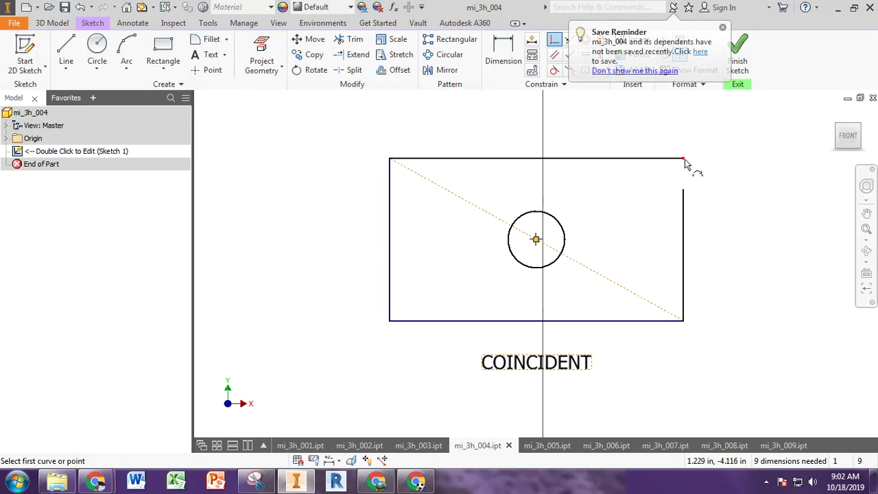
left_click(684, 160)
left_click(683, 192)
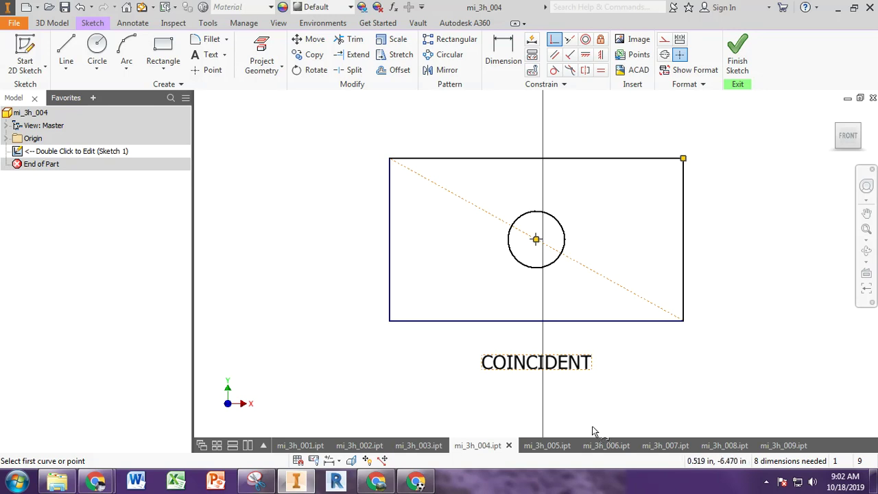
Open Sketch 1 of the mi_3h_007 part and apply a Horizontal constraint to the sloped line of the notch.
left_click(646, 448)
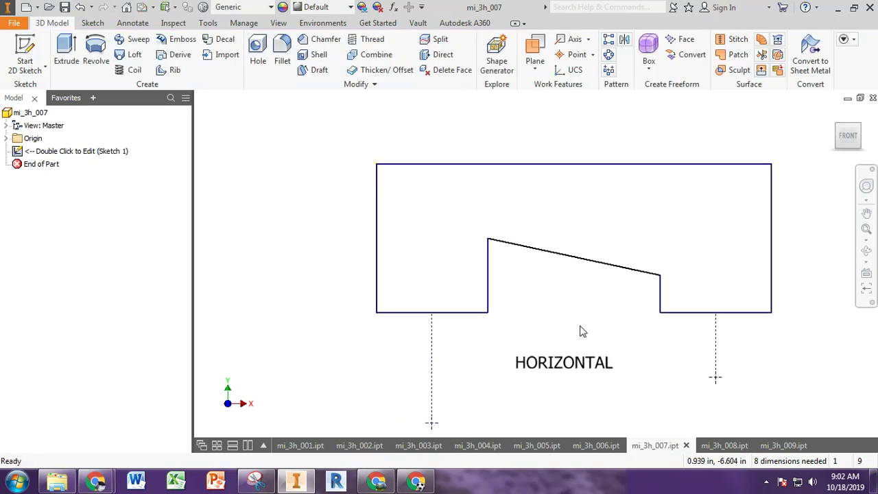
left_click(19, 154)
double_click(19, 154)
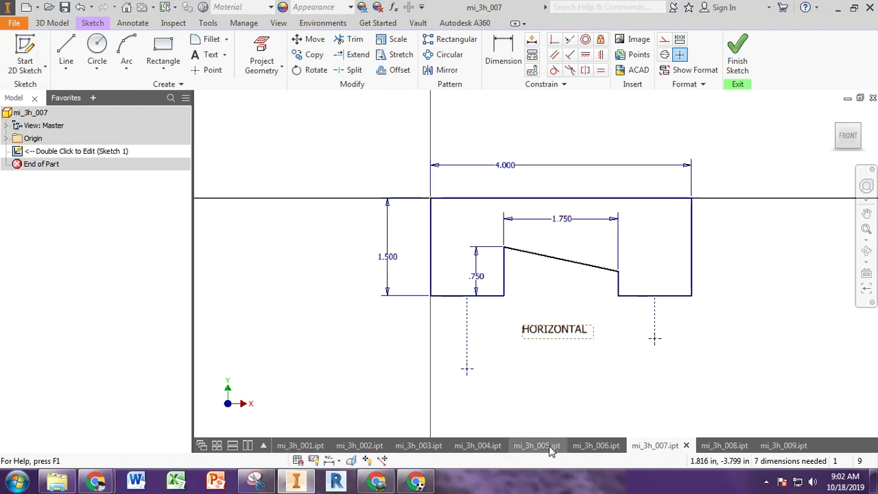
left_click(585, 59)
left_click(568, 263)
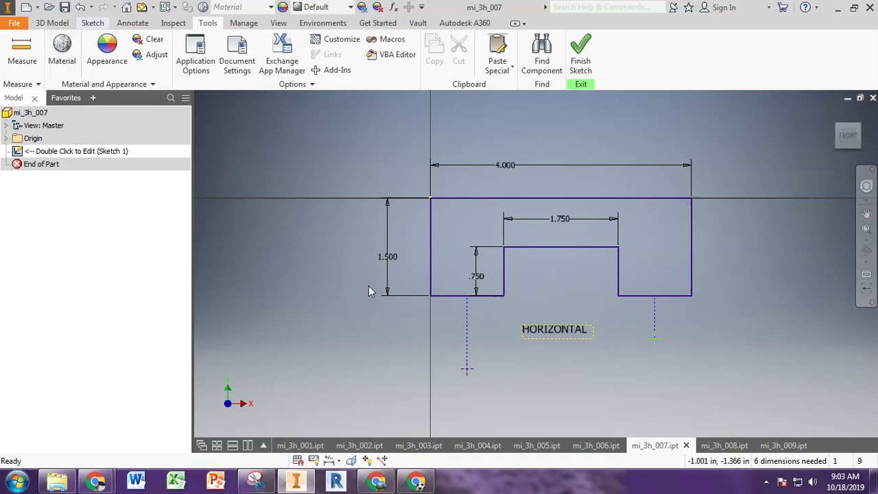
Show the sketch's degrees of freedom to examine what is still free to move, and hide them again.
left_click(93, 22)
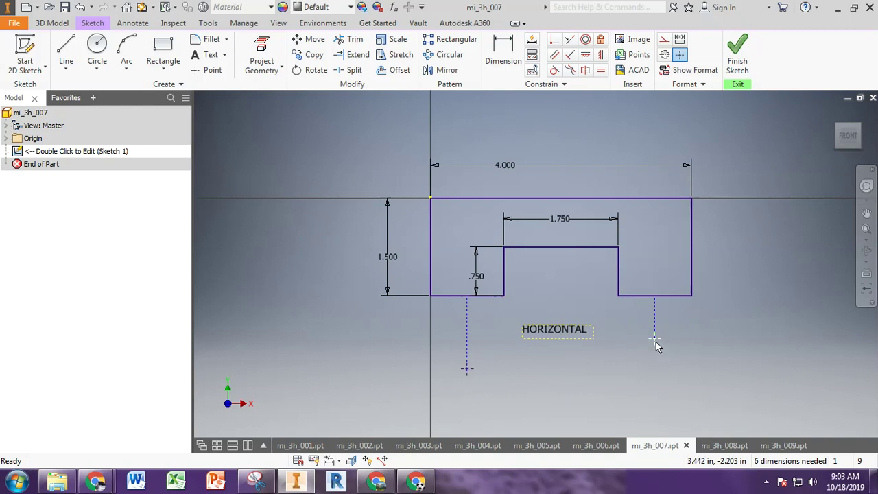
left_click(369, 463)
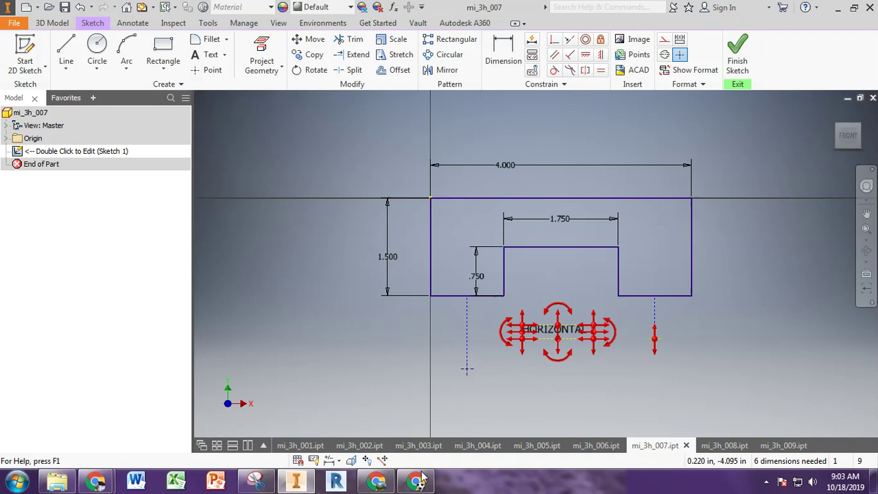
left_click(368, 461)
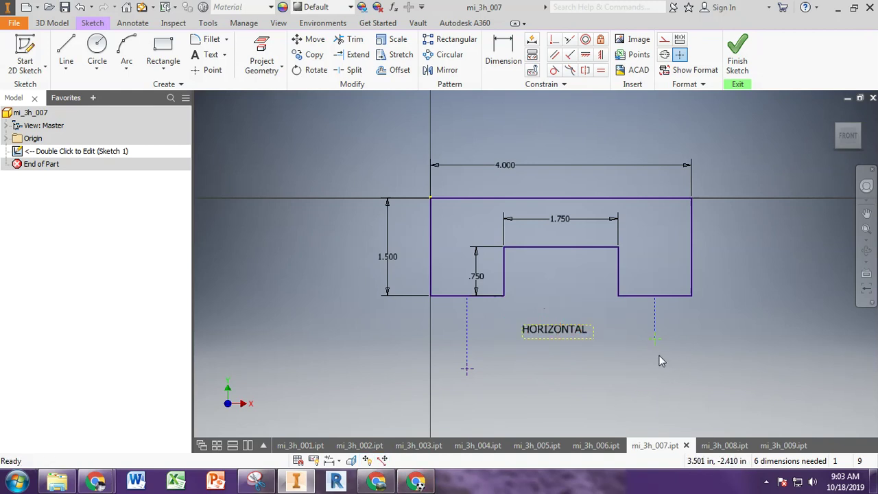
Align the lower endpoints of the two dashed vertical lines with a Horizontal constraint.
left_click(588, 59)
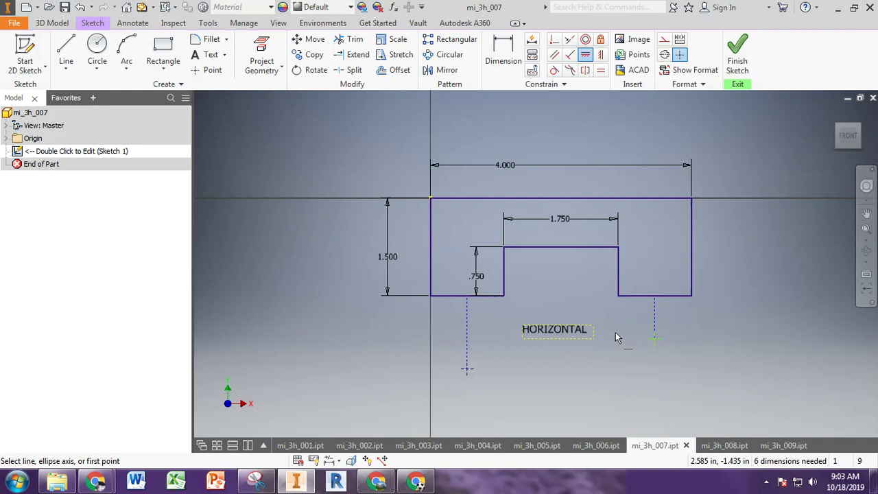
left_click(469, 373)
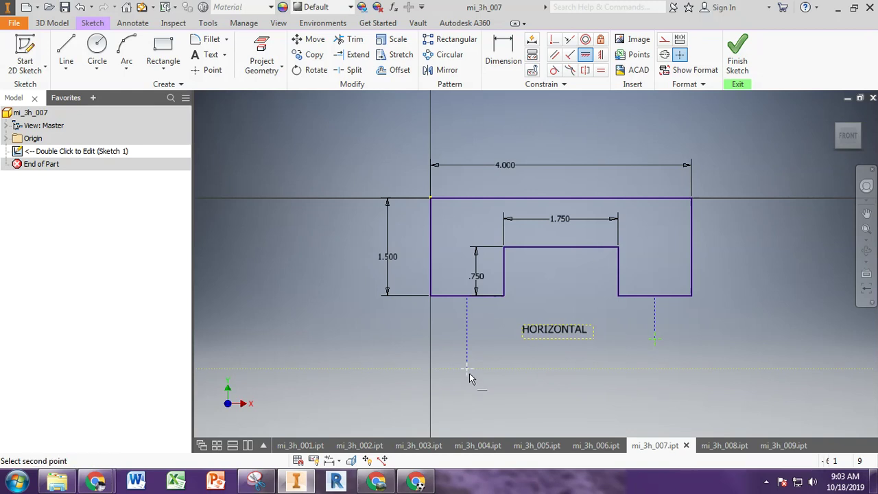
left_click(663, 340)
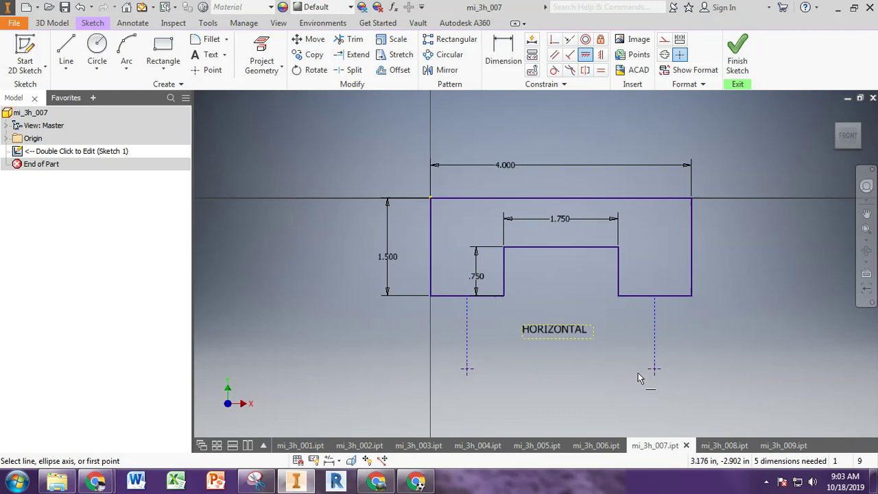
Bring up the mi_3h_009 part and open its Sketch 1 for editing.
left_click(717, 446)
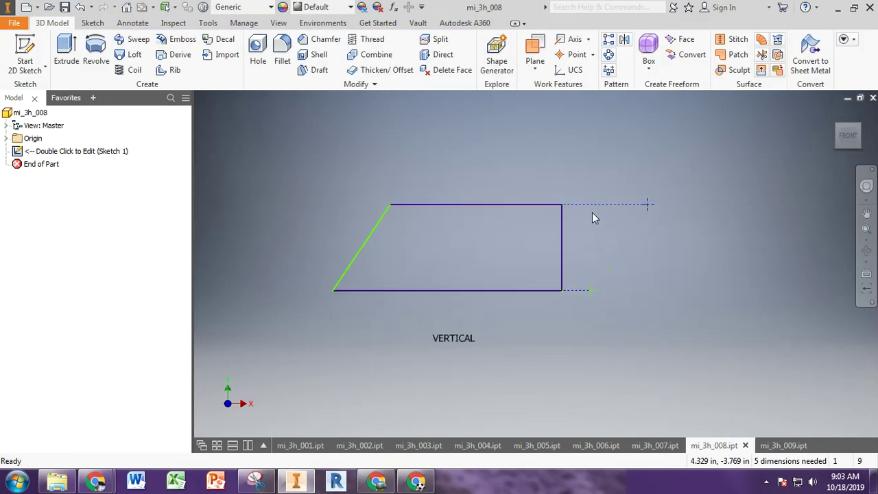
left_click(768, 447)
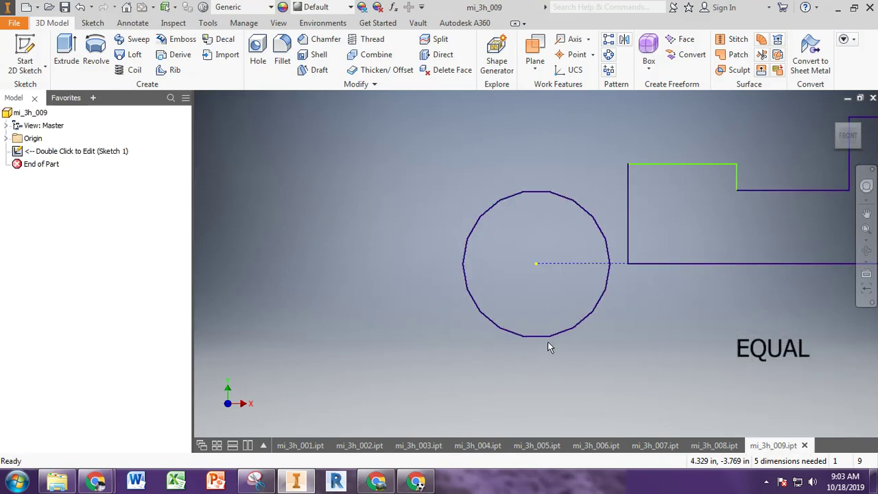
scroll(629, 344, "down", 3)
scroll(630, 344, "up", 5)
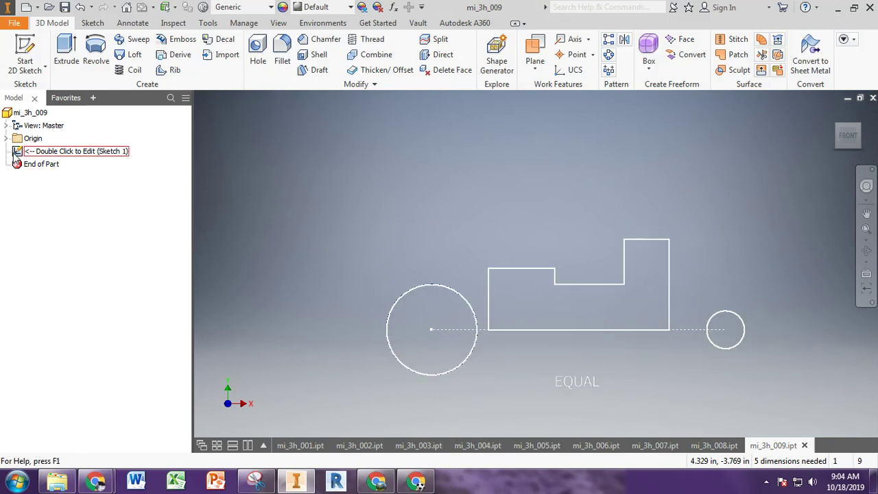
double_click(19, 155)
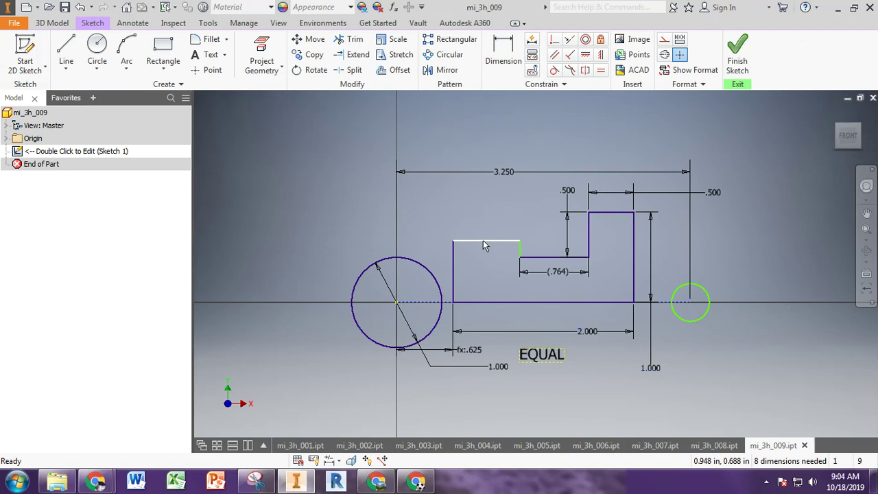
Apply an Equal constraint between the small circle and the 1.000 diameter circle.
left_click(520, 249)
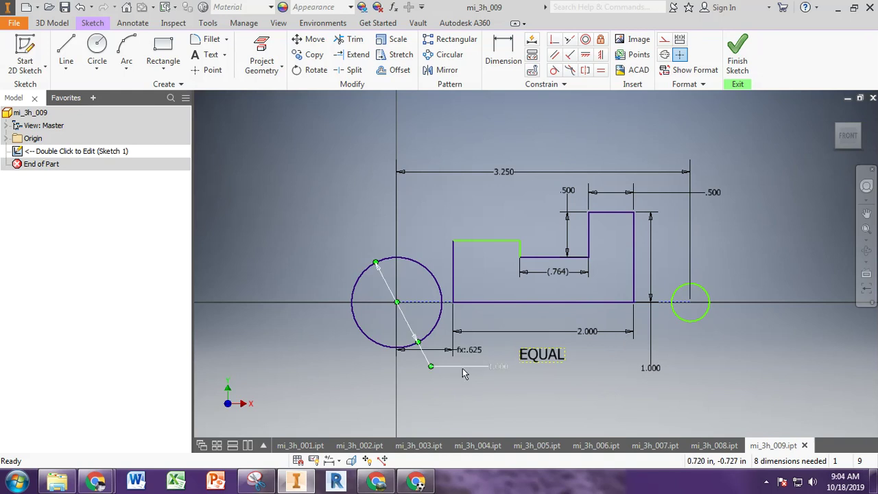
left_click(601, 70)
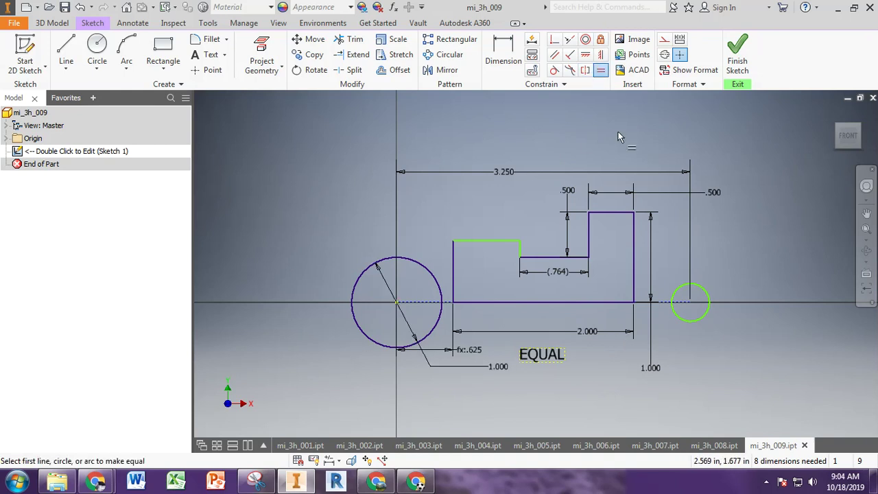
left_click(682, 290)
left_click(431, 334)
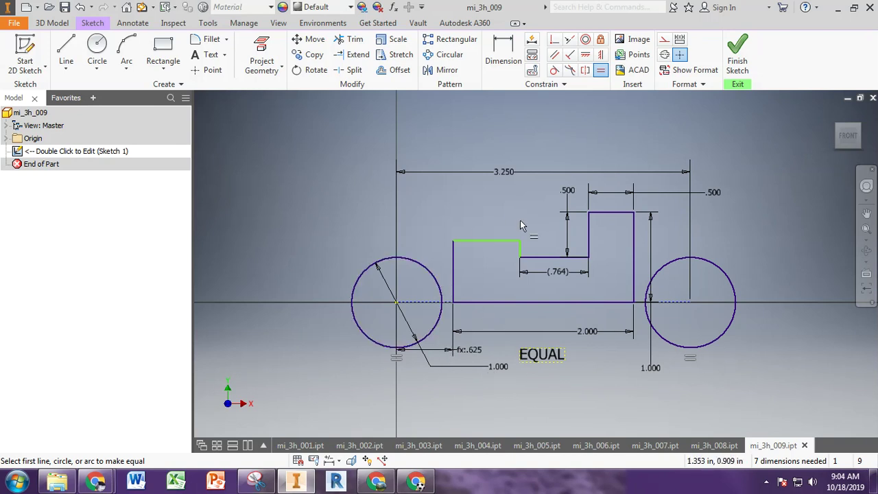
Apply Equal constraints between the two blocks' top lines and between the two vertical lines facing the middle notch.
left_click(500, 241)
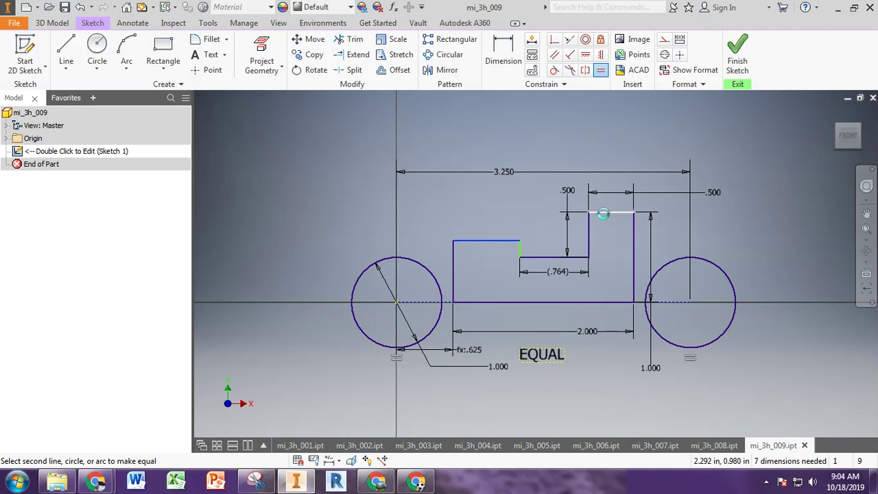
left_click(603, 214)
left_click(497, 251)
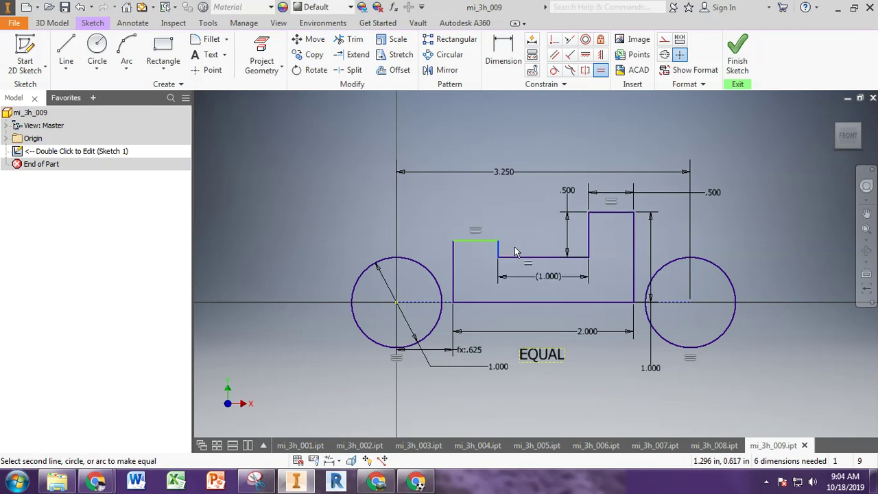
left_click(591, 236)
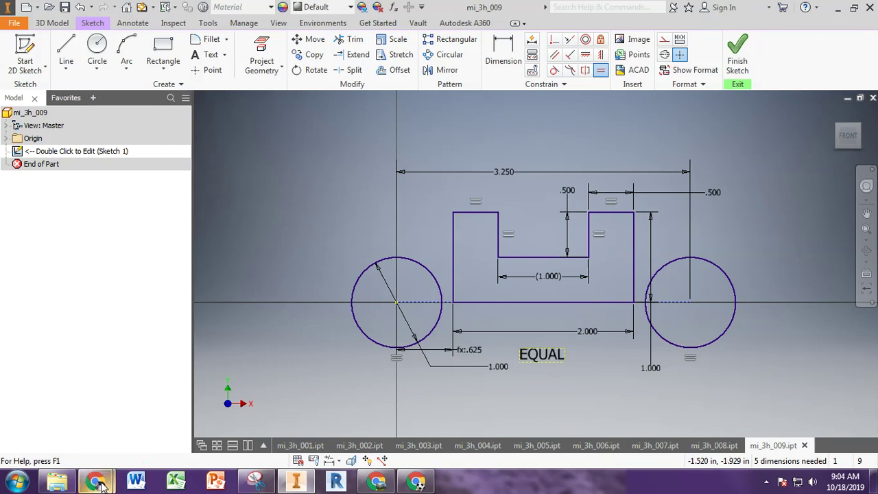
Switch to the geometric constraints worksheet in Chrome and review its Horizontal, Vertical and Equal exercises, questions and instructions.
mouse_move(96, 483)
left_click(107, 448)
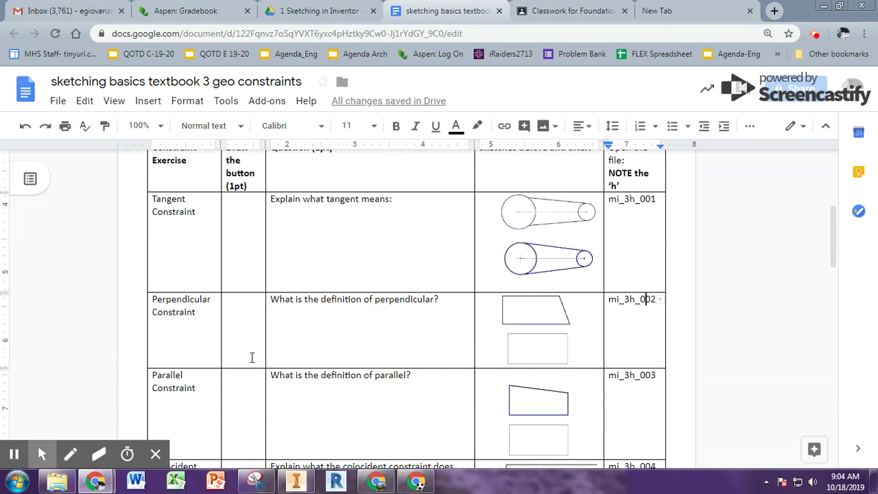
scroll(249, 356, "down", 3)
scroll(416, 309, "down", 6)
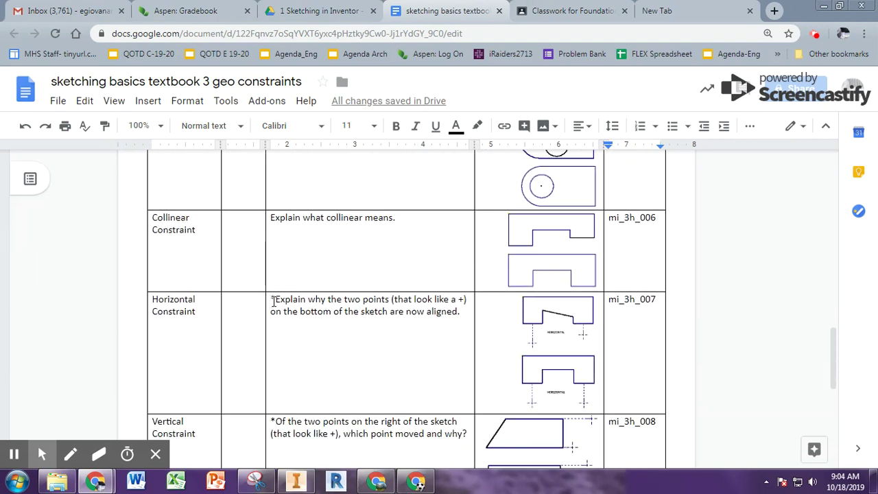
scroll(368, 313, "down", 1)
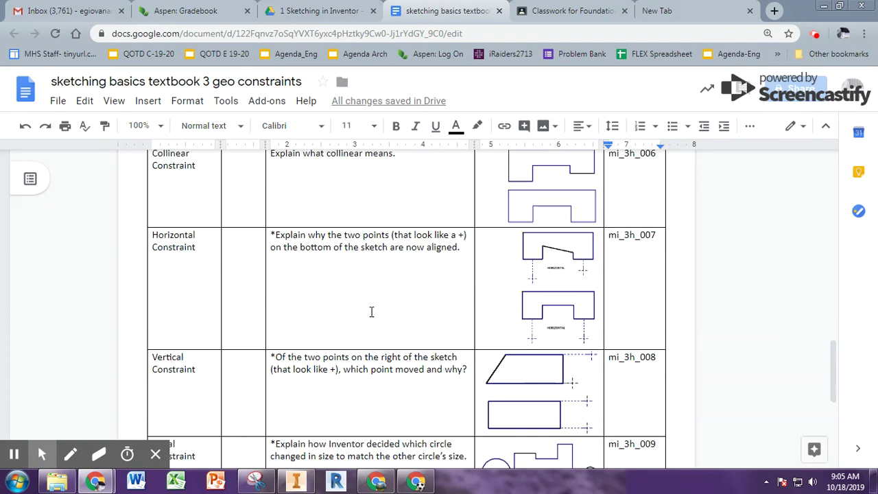
scroll(372, 307, "down", 1)
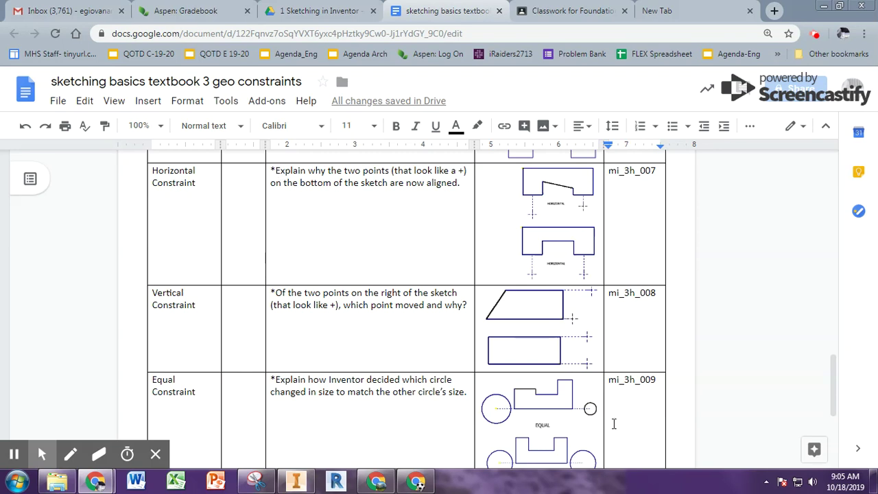
scroll(505, 322, "down", 2)
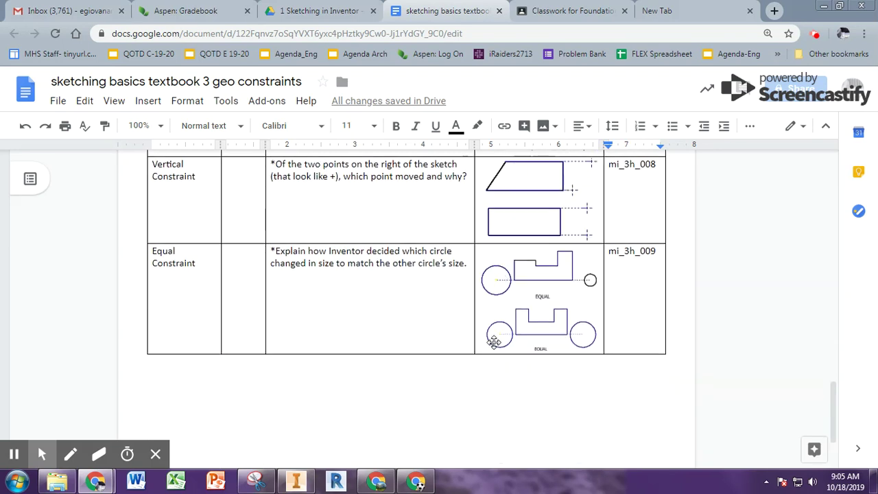
scroll(494, 341, "up", 12)
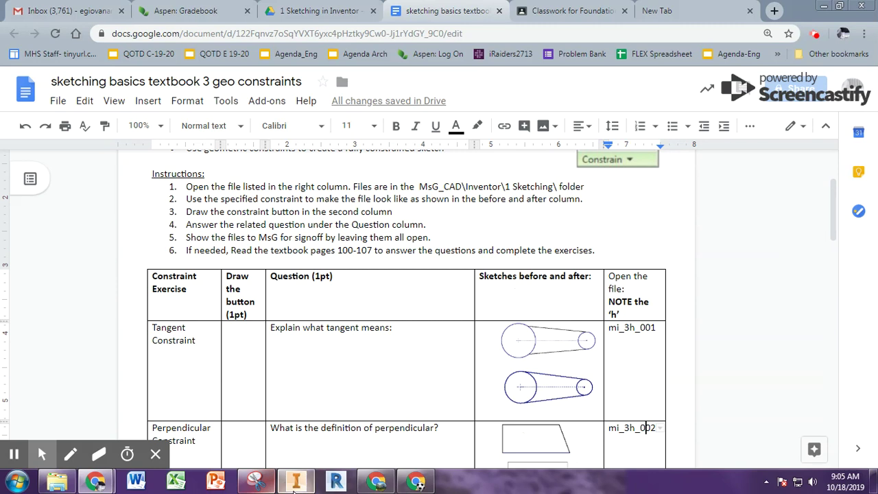
Back in Inventor, finish the sketch and tile all open part windows, activating the blank mi_3h_003 window to refresh its view.
left_click(295, 481)
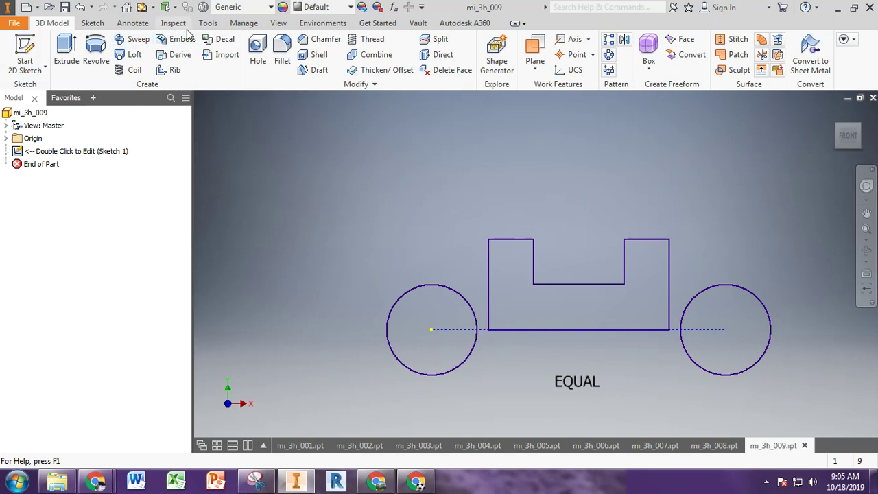
left_click(279, 23)
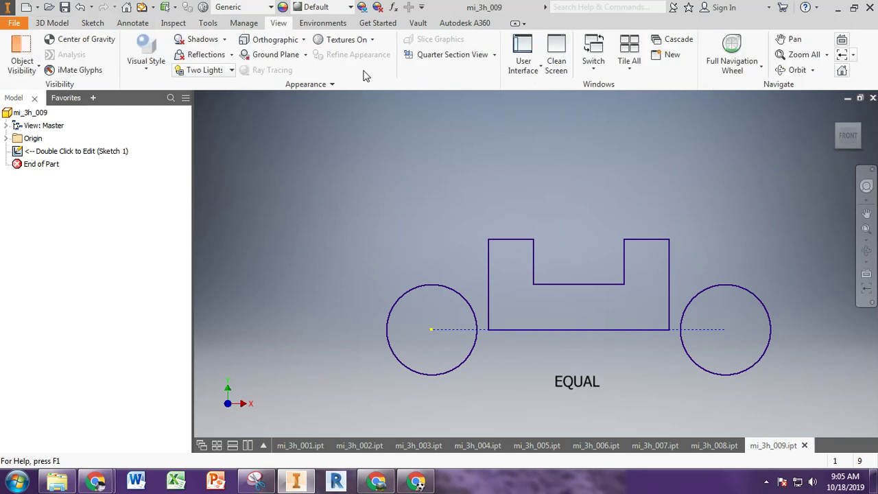
left_click(630, 59)
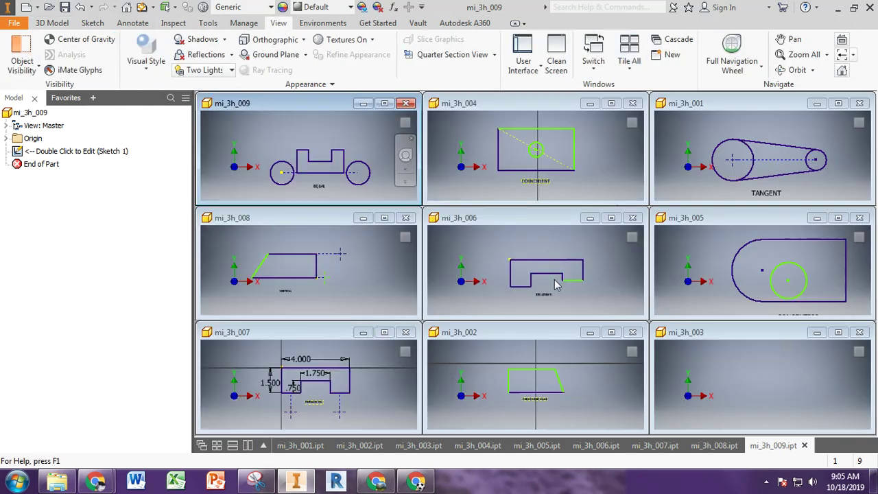
left_click(743, 384)
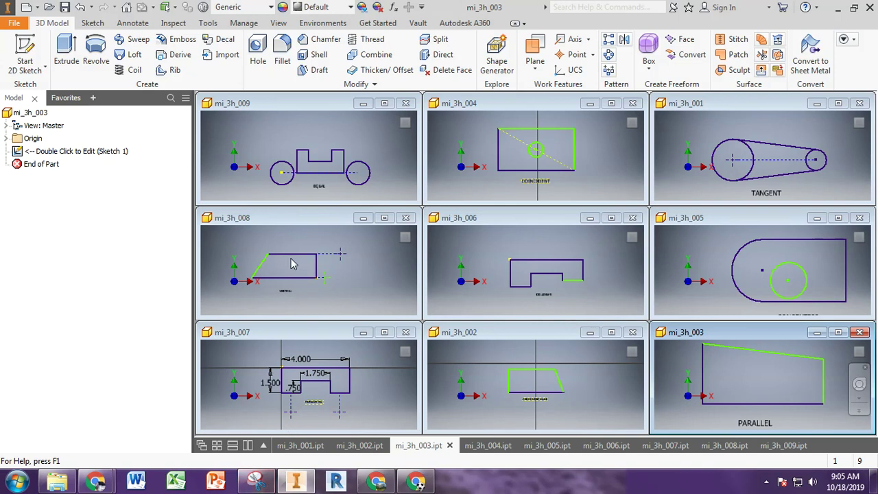
Capture a new rectangular snip of all the tiled part windows with the Snipping Tool and check the image.
left_click(256, 481)
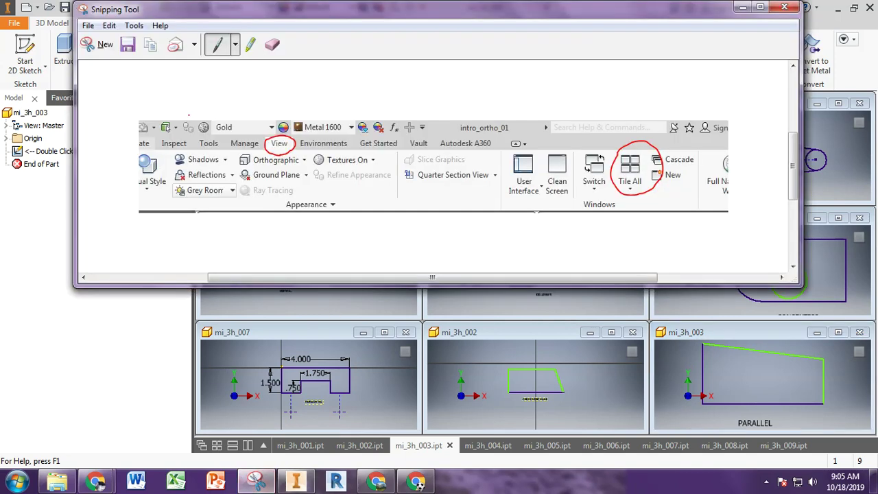
left_click(89, 52)
left_click_drag(181, 91, 873, 445)
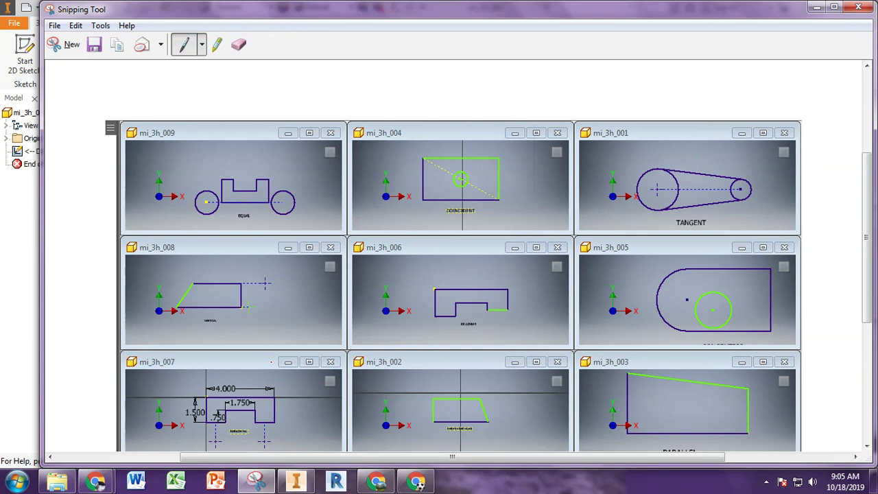
scroll(271, 362, "down", 1)
scroll(720, 191, "up", 2)
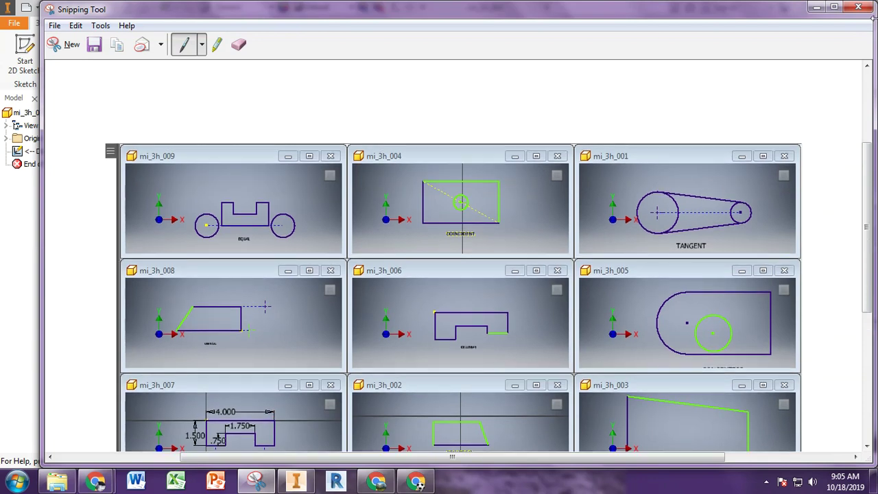
Hide the screen-sharing notice and switch back to the geometric constraints worksheet in Chrome.
mouse_move(96, 483)
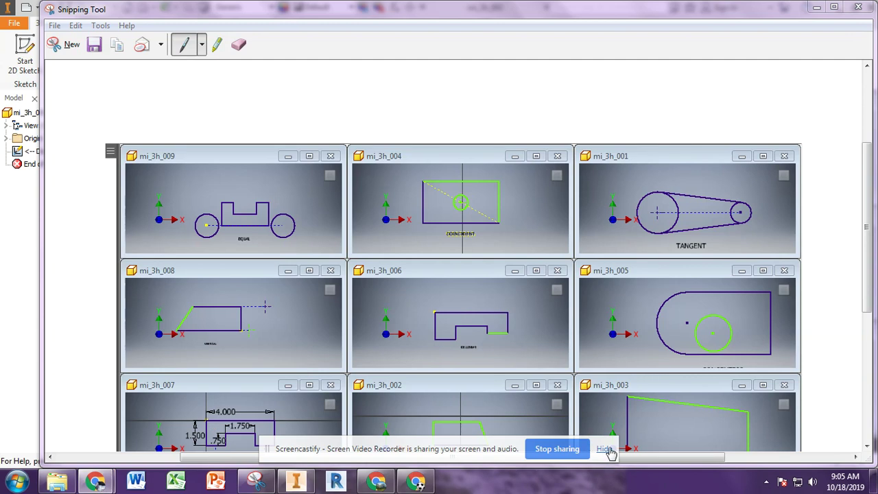
left_click(608, 452)
mouse_move(96, 482)
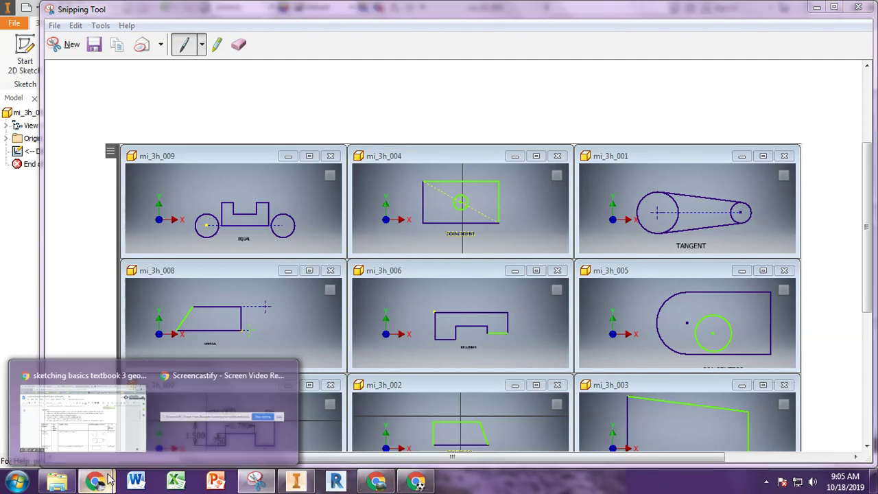
left_click(95, 436)
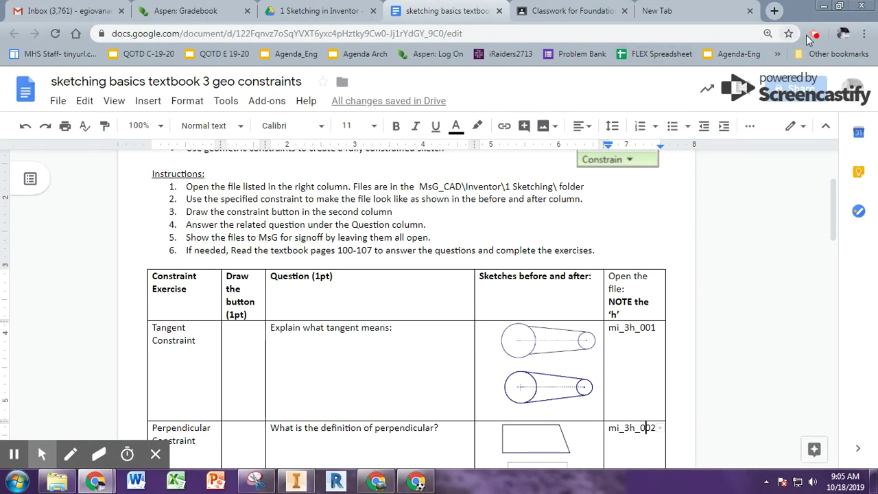